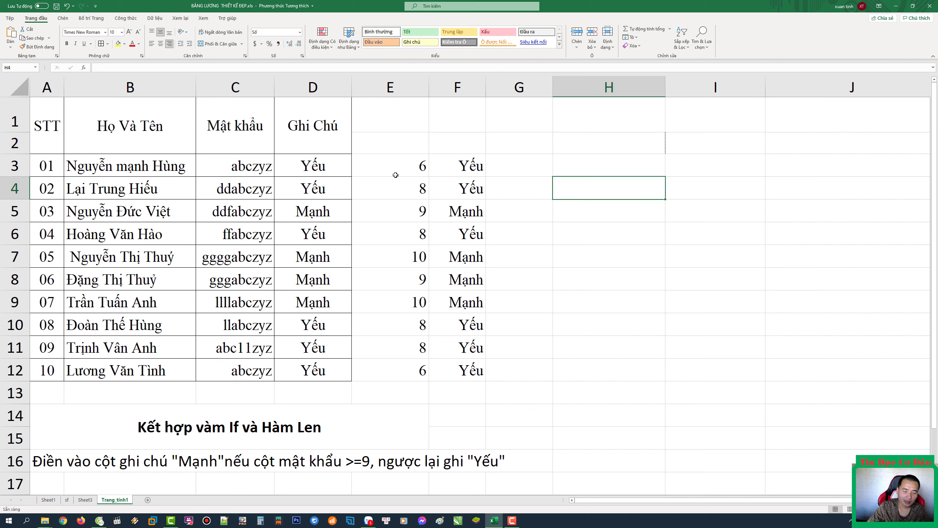
ctrl+scroll(343, 194, up, 1)
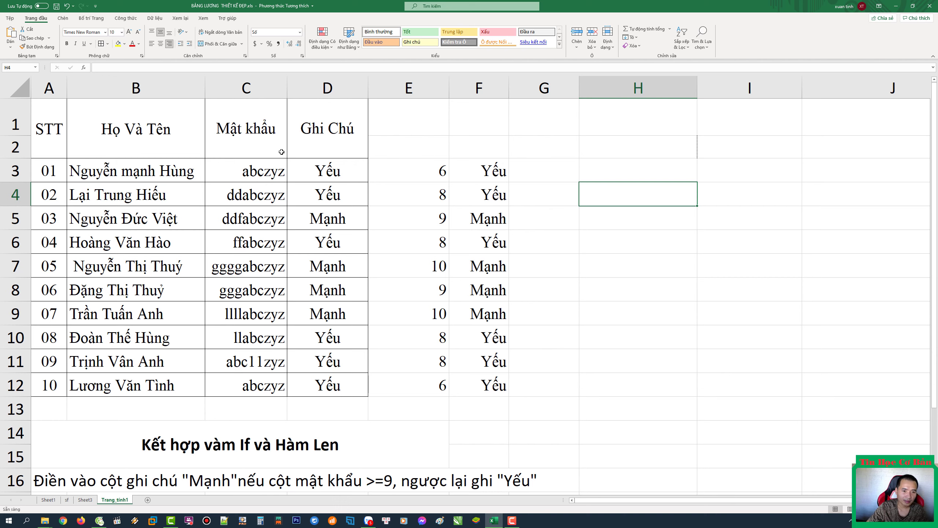
click(279, 175)
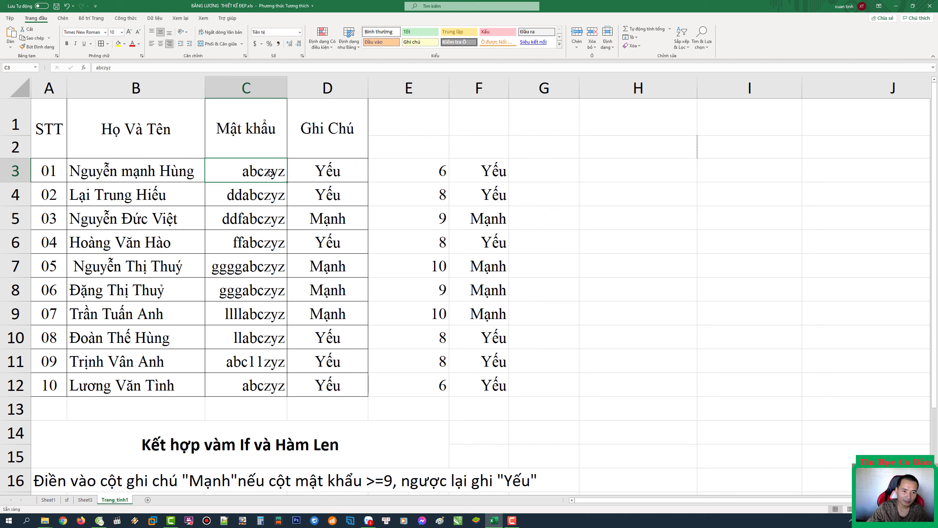
double_click(270, 173)
drag(266, 172, 283, 173)
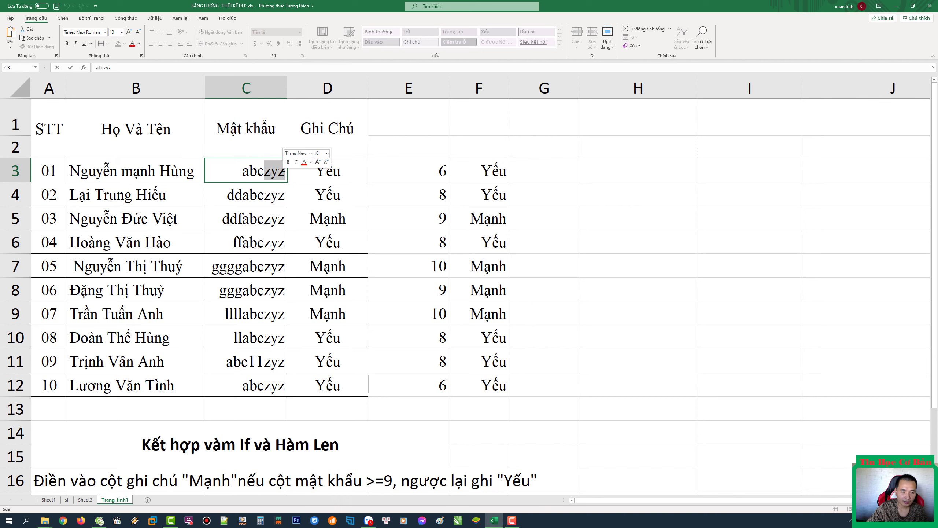
text(01)
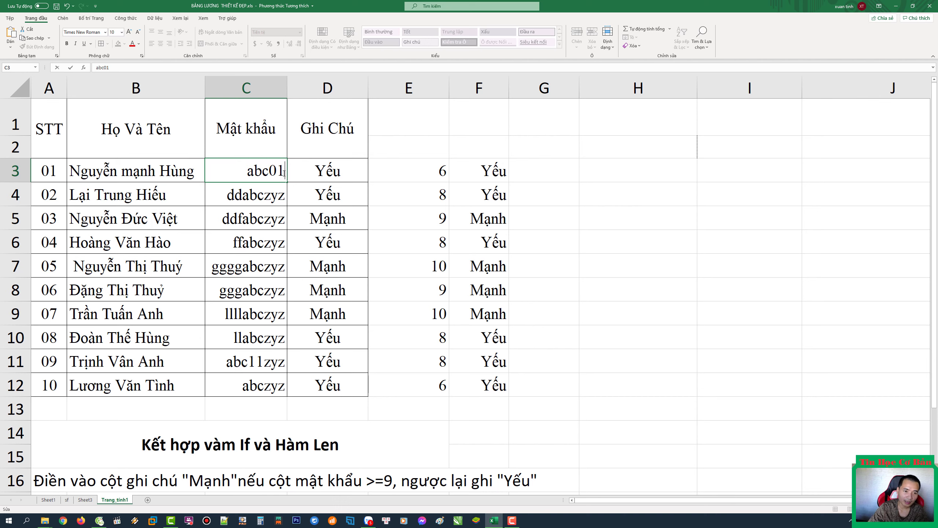
text(23)
click(281, 195)
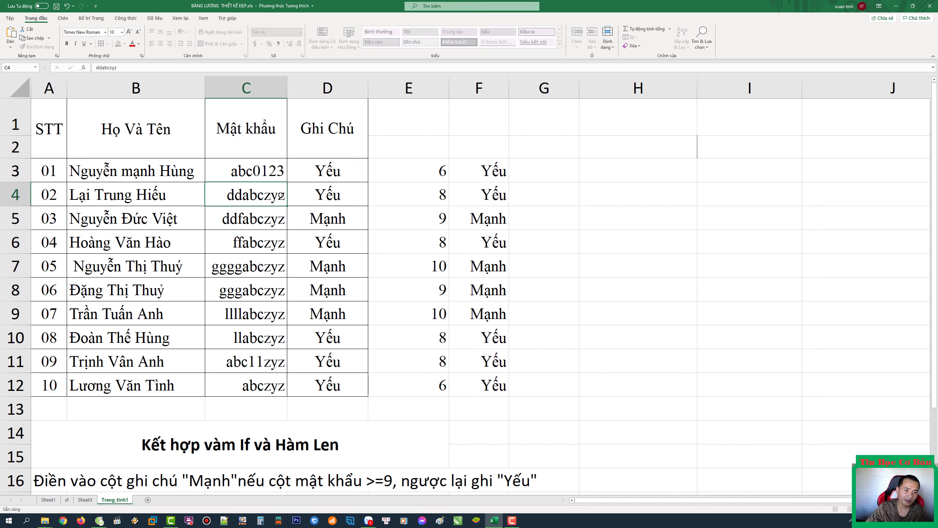
double_click(283, 199)
drag(283, 199, 237, 200)
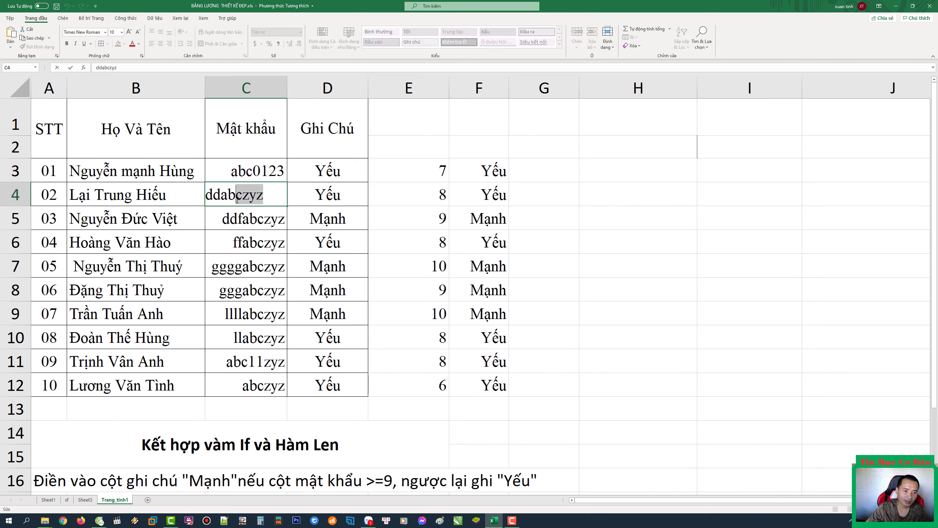
text(0123)
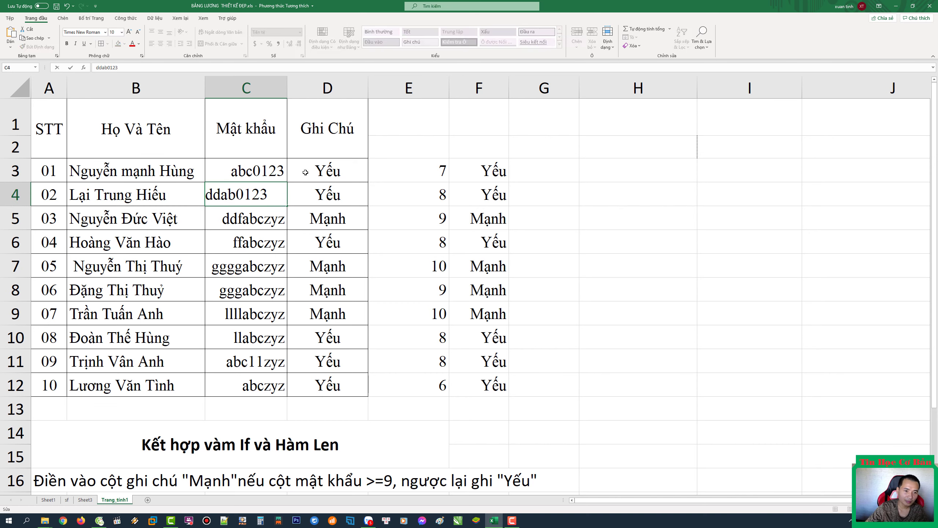
click(742, 193)
key(ctrl+z)
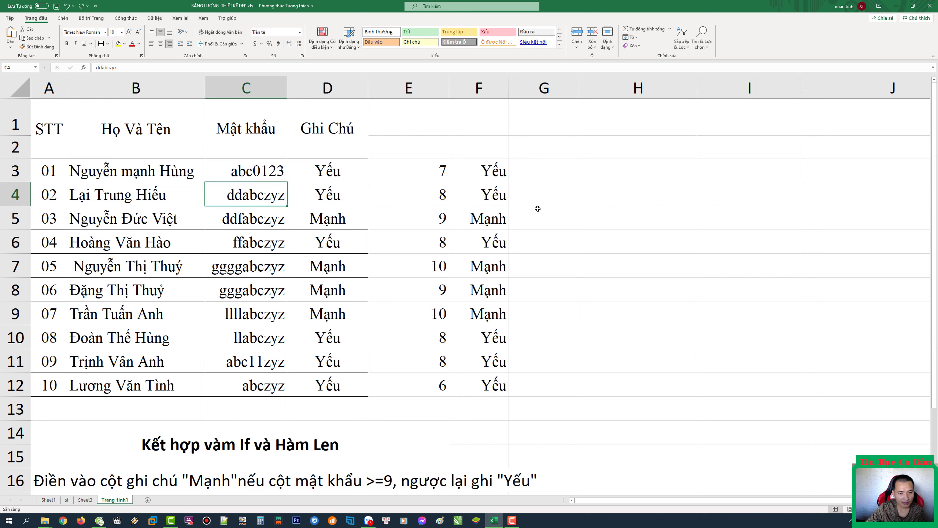
key(ctrl+z)
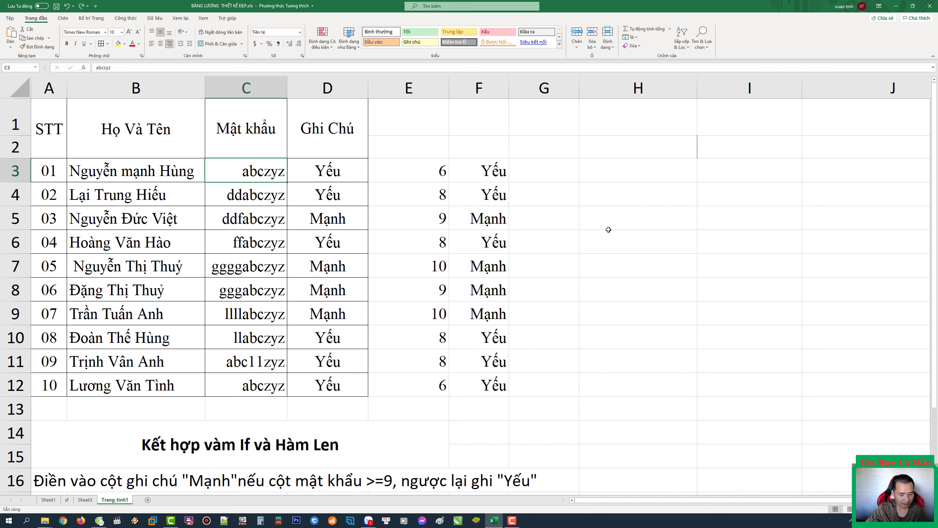
Bring up Find and Replace via Find & Select on its Replace options, moved clear of the table
key(ctrl+f)
drag(517, 197, 506, 171)
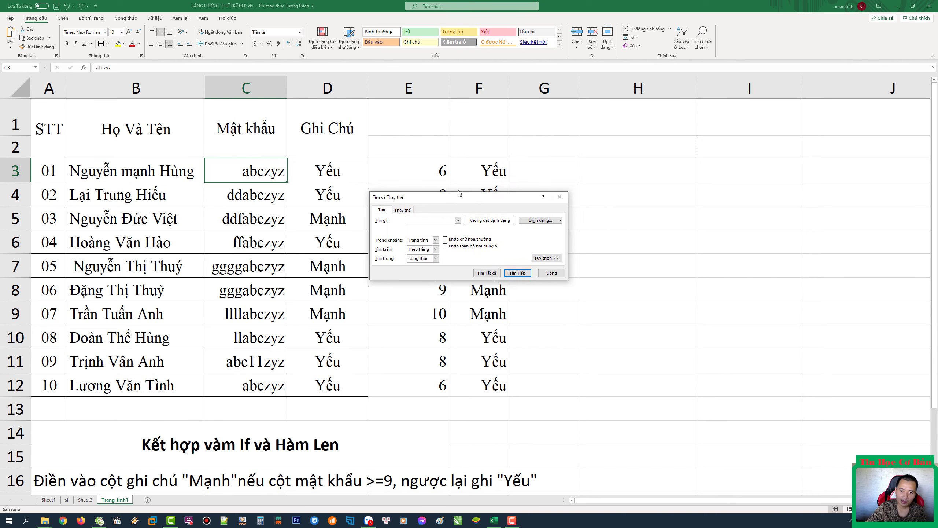
click(567, 171)
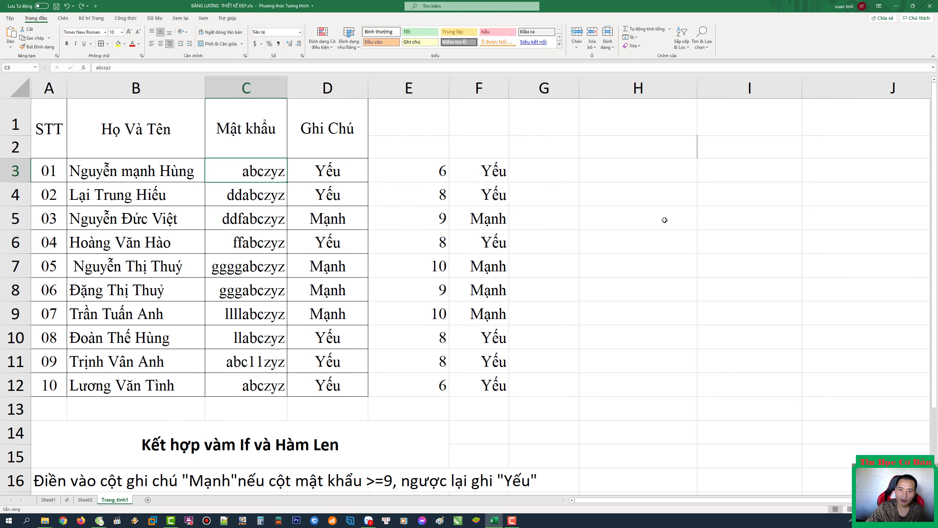
click(704, 35)
click(706, 60)
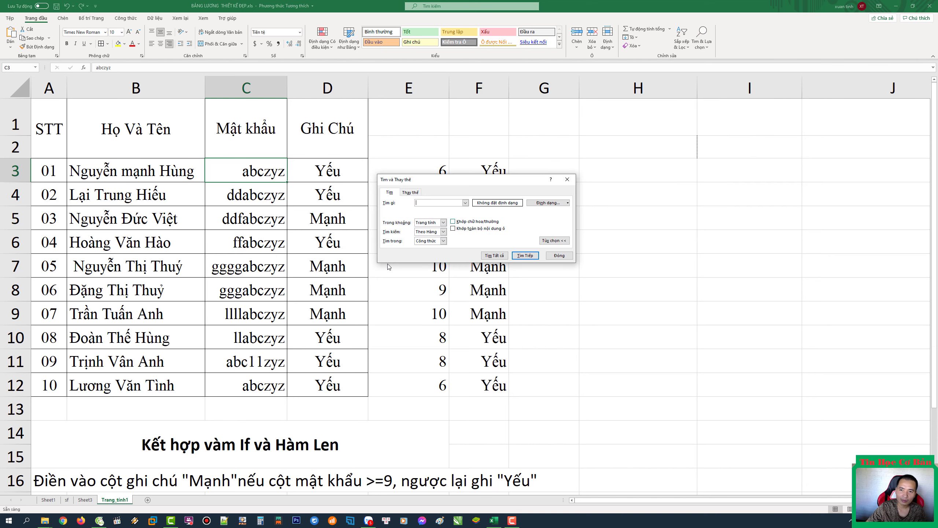
drag(457, 182, 508, 180)
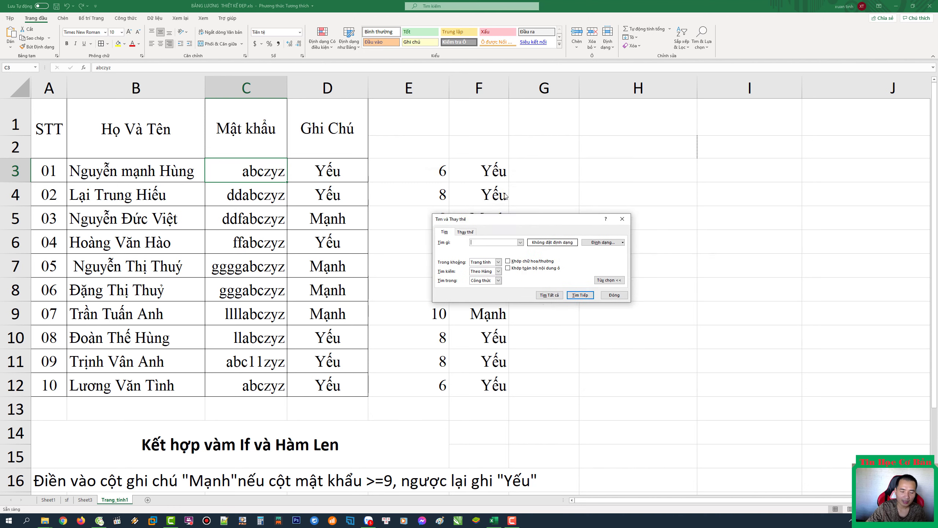
drag(565, 181, 510, 204)
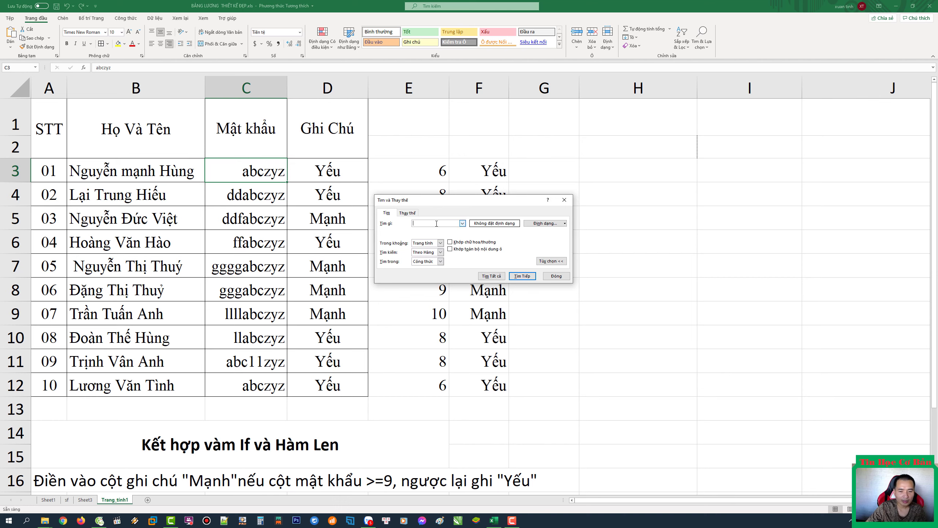
click(406, 213)
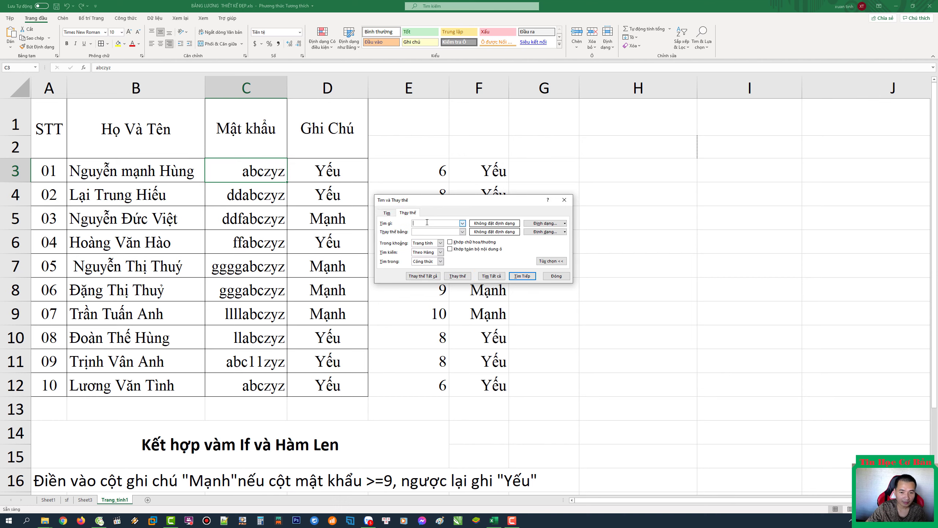
mouse_move(438, 206)
mouse_down()
mouse_move(570, 152)
mouse_move(457, 153)
mouse_up()
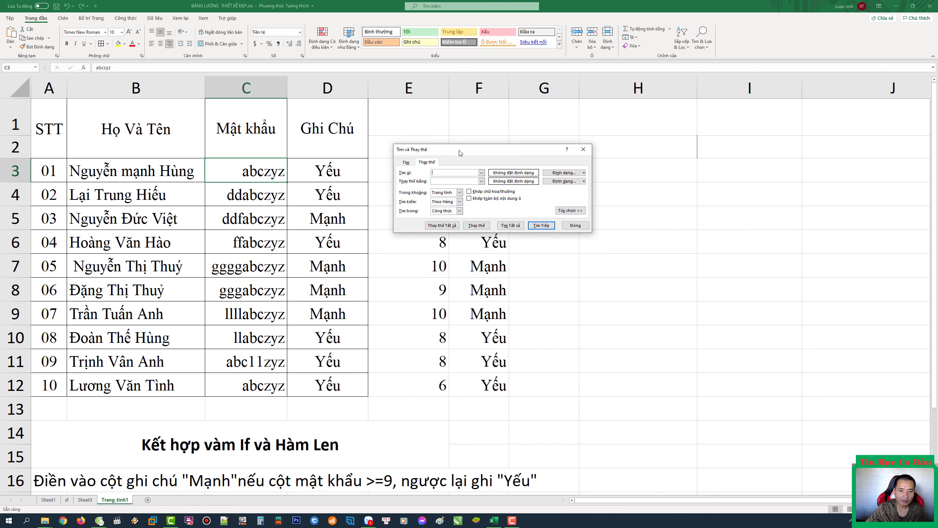
click(449, 173)
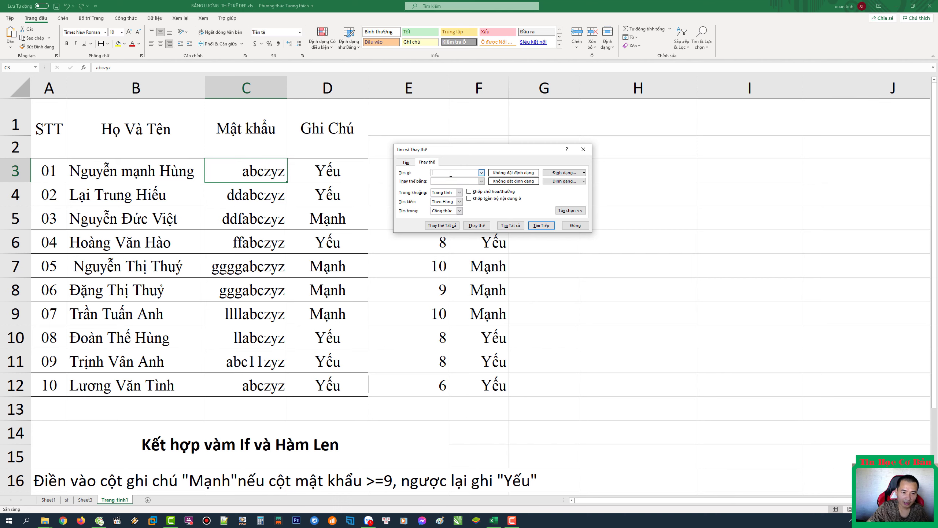
text(zyz)
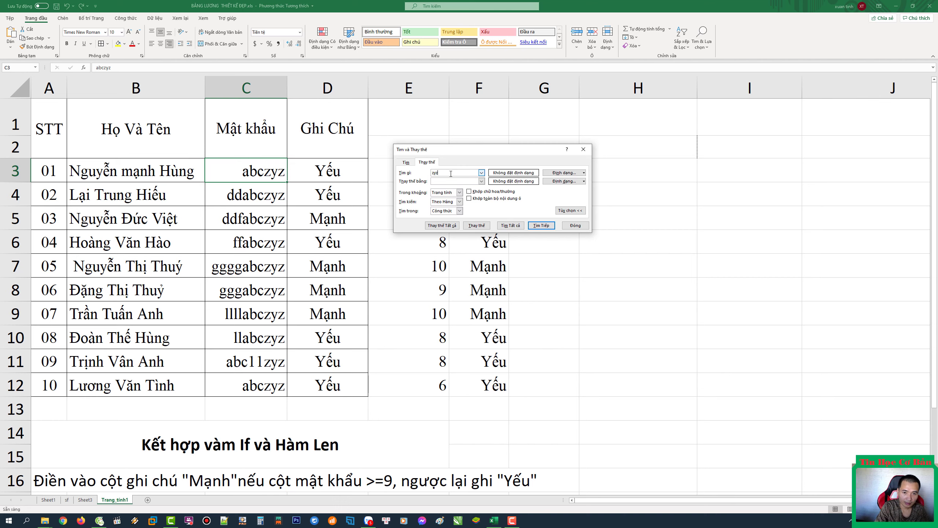
click(453, 181)
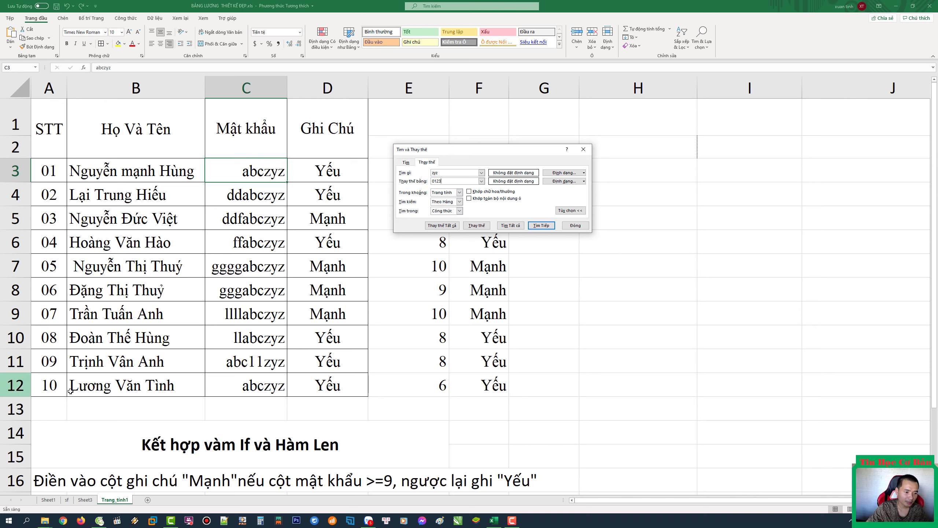
click(445, 226)
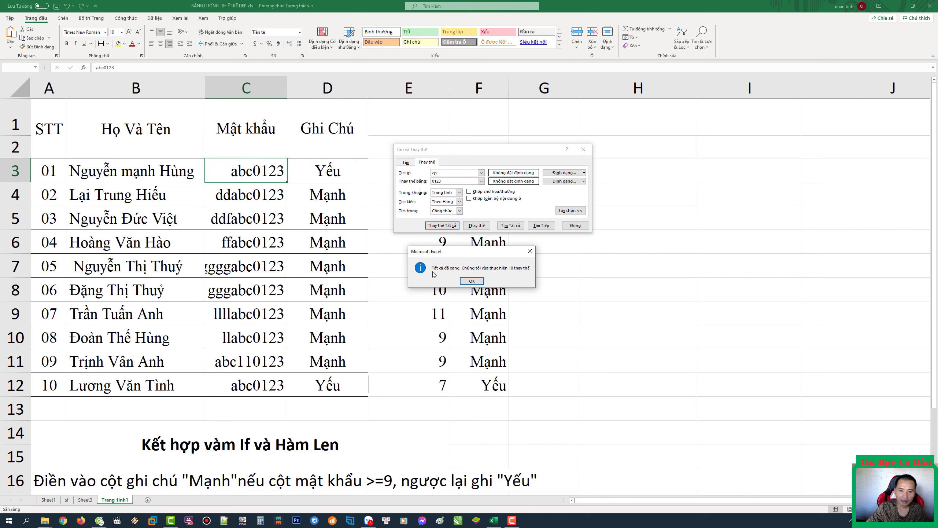
Dismiss the replacement count message and widen column C to fit the passwords
click(472, 281)
drag(469, 149, 582, 146)
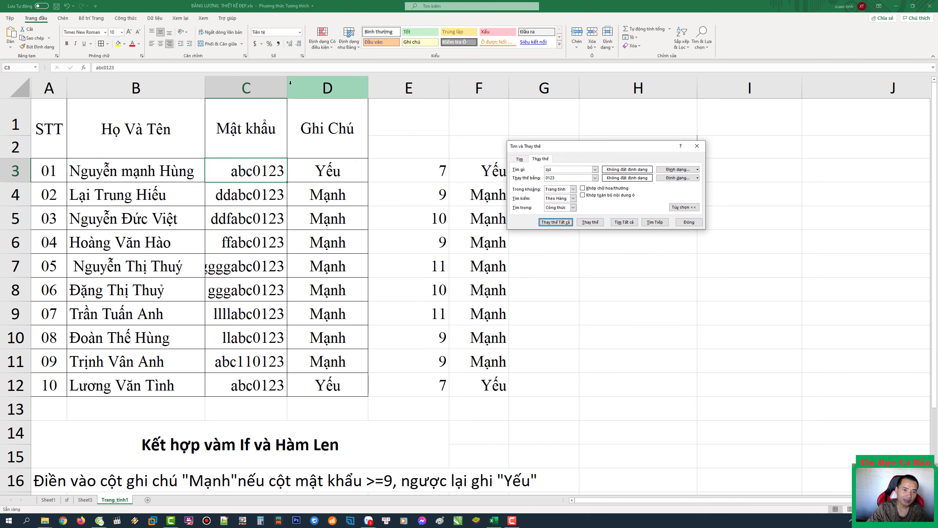
mouse_move(288, 85)
mouse_down()
mouse_move(319, 86)
mouse_move(309, 86)
mouse_up()
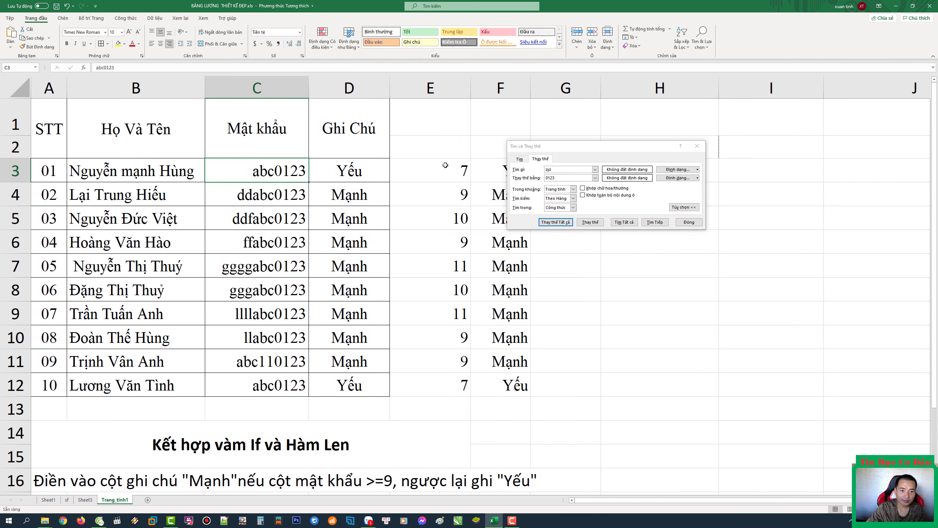
Close Find and Replace, then undo the column widening and the zyz-to-0123 replacement
drag(558, 170, 545, 169)
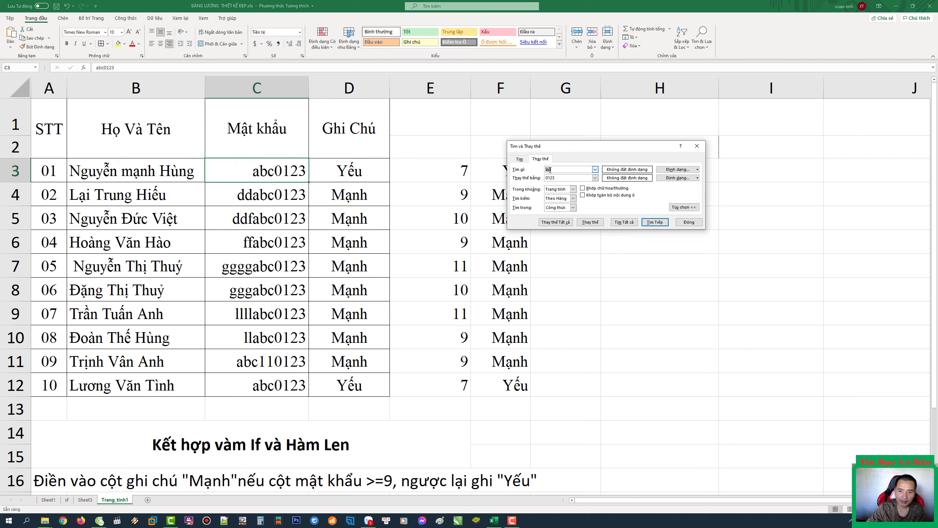
double_click(559, 178)
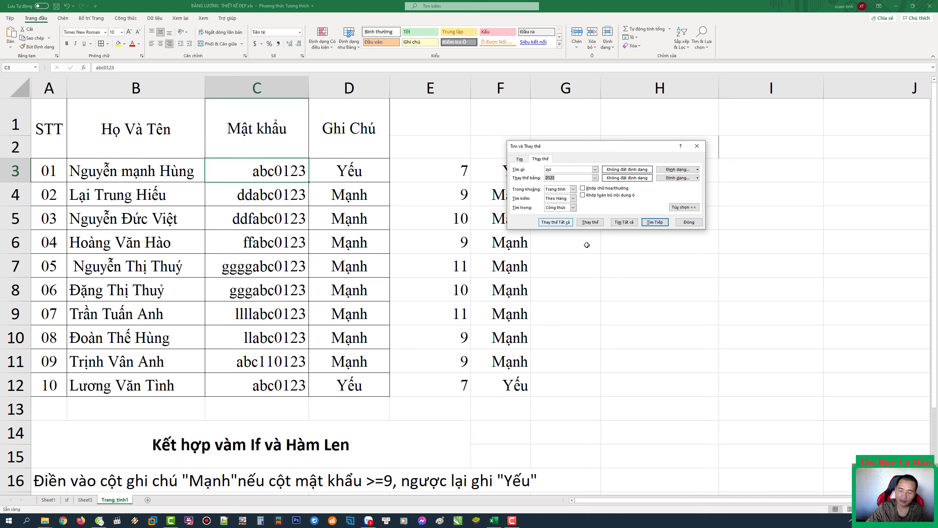
click(689, 221)
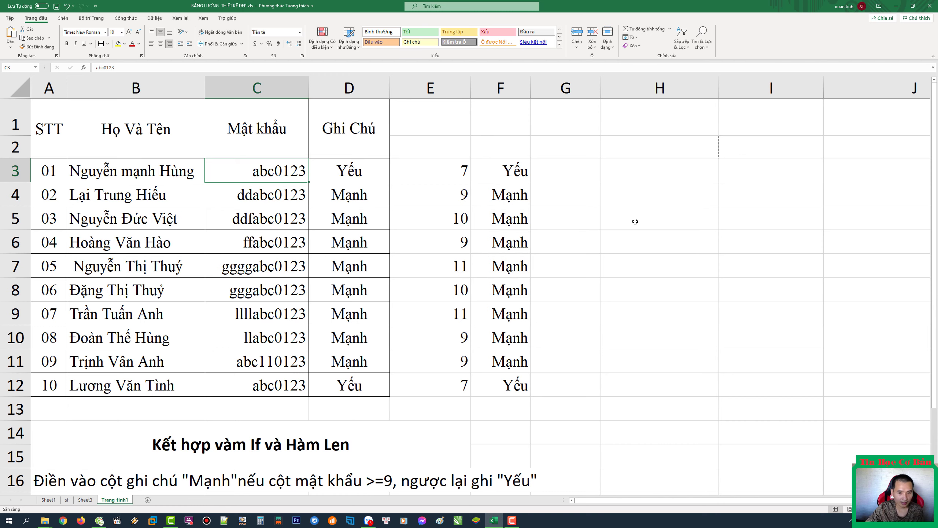
key(ctrl+z)
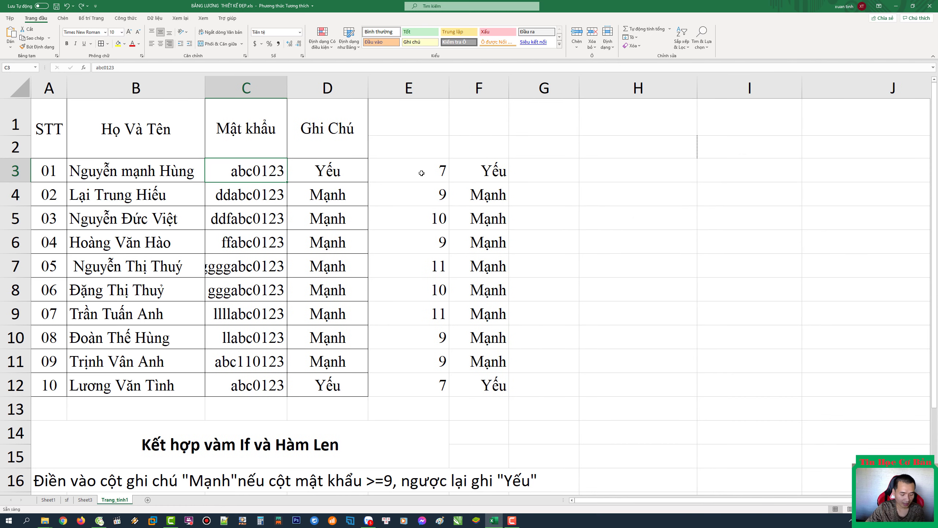
key(ctrl+z)
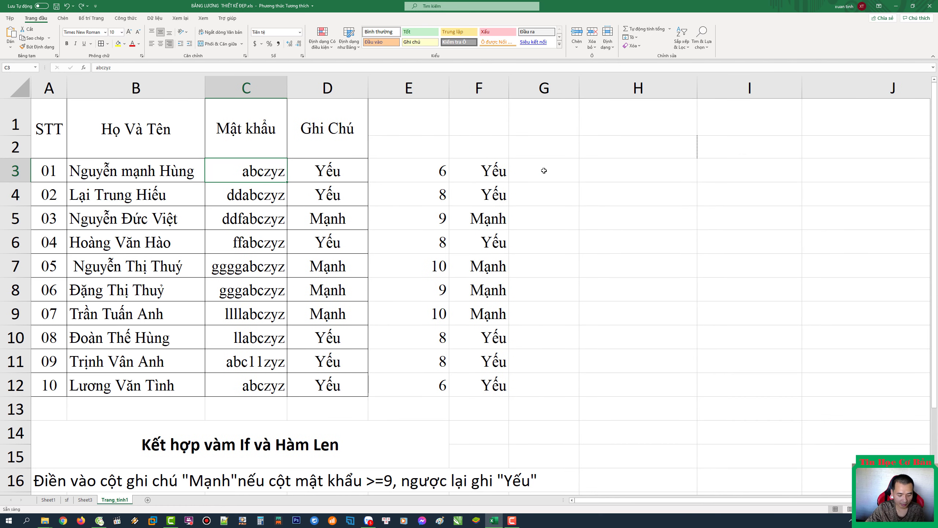
Replace zyz with 0123 in C3 and C4 only, then list the 6 remaining zyz cells
key(ctrl+f)
click(541, 167)
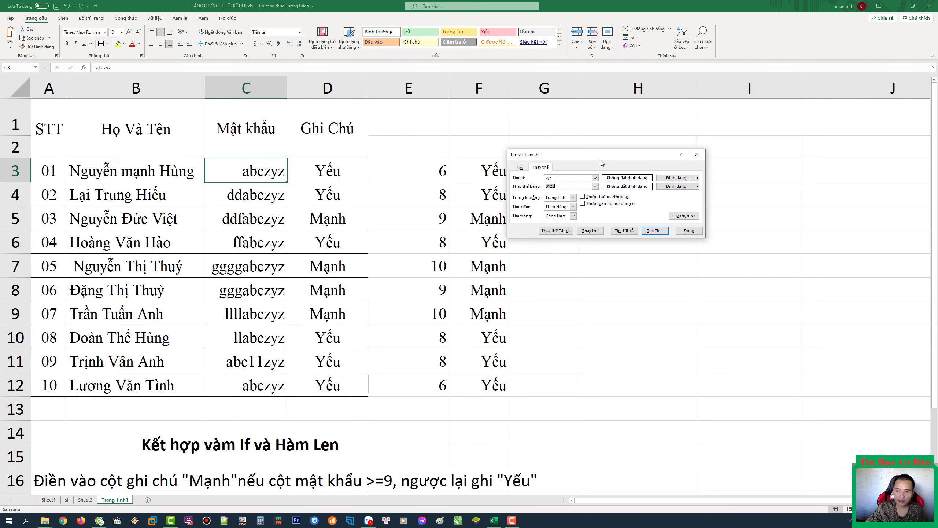
click(590, 230)
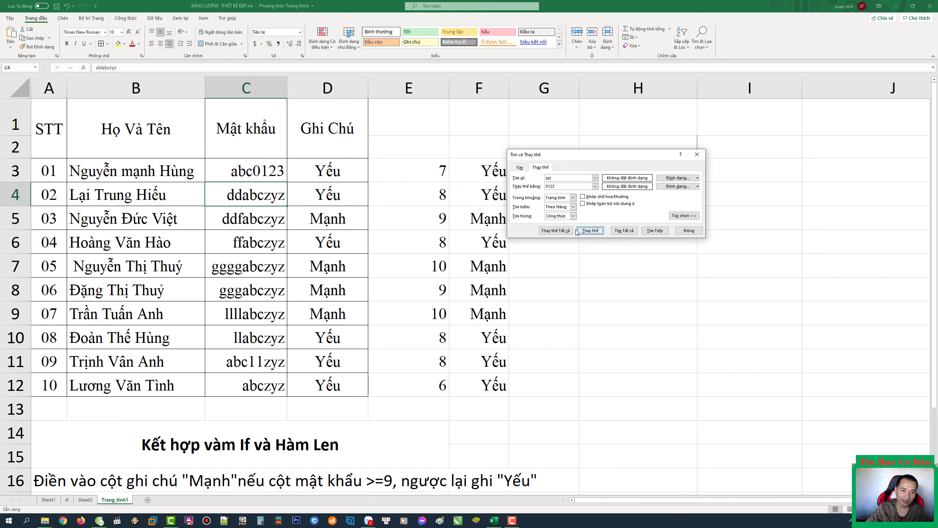
click(590, 231)
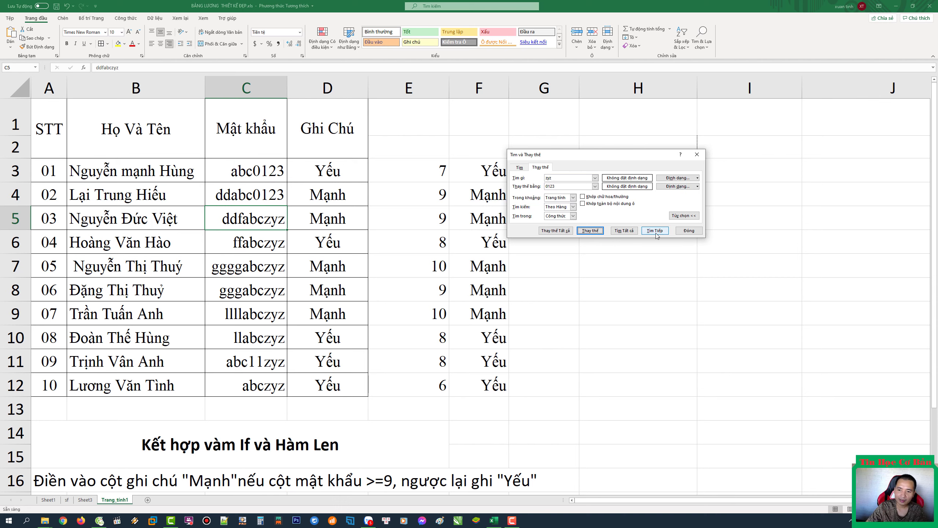
click(624, 231)
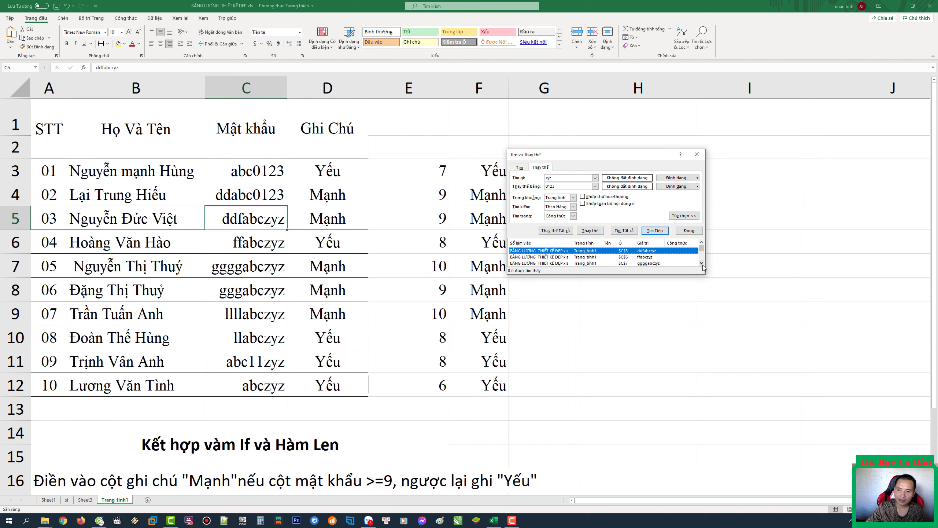
Enlarge and reposition the dialog to show all zyz matches, then close it with Esc
drag(703, 266, 726, 388)
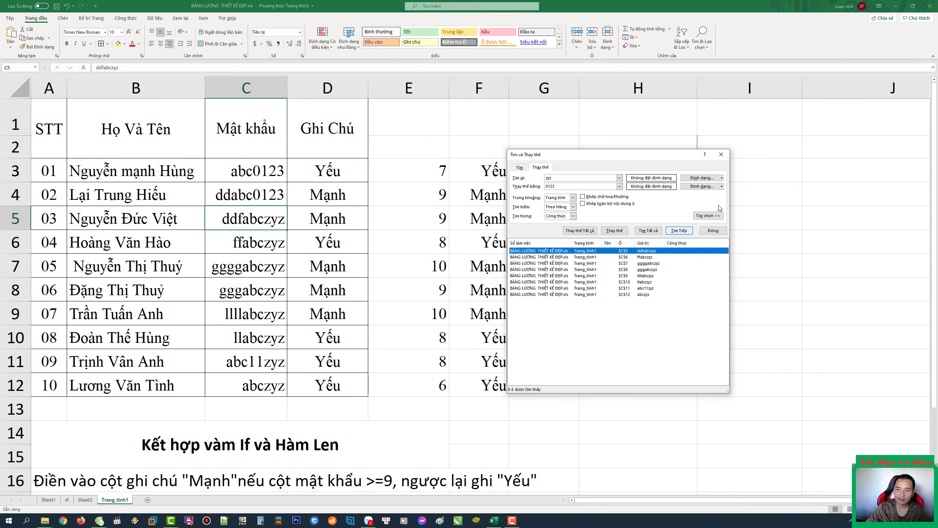
mouse_move(618, 156)
mouse_down()
mouse_move(699, 138)
mouse_move(685, 119)
mouse_up()
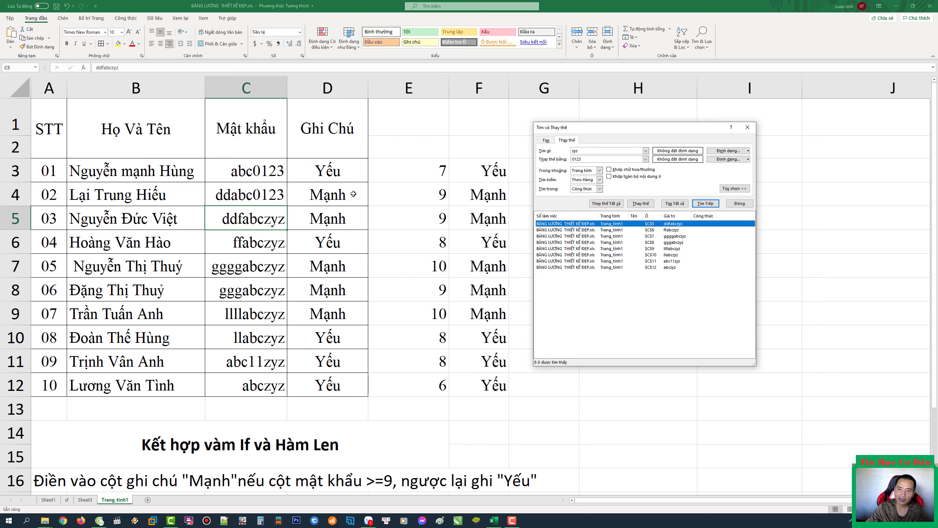
key(Escape)
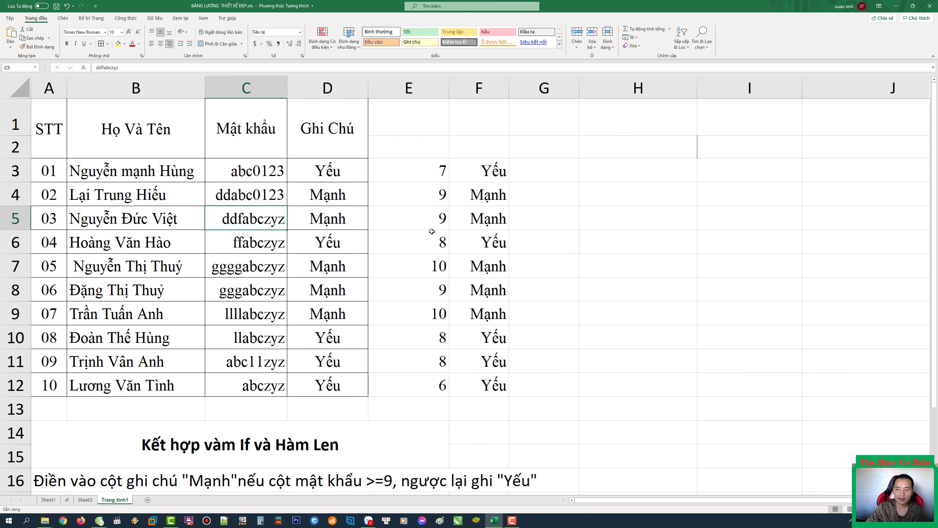